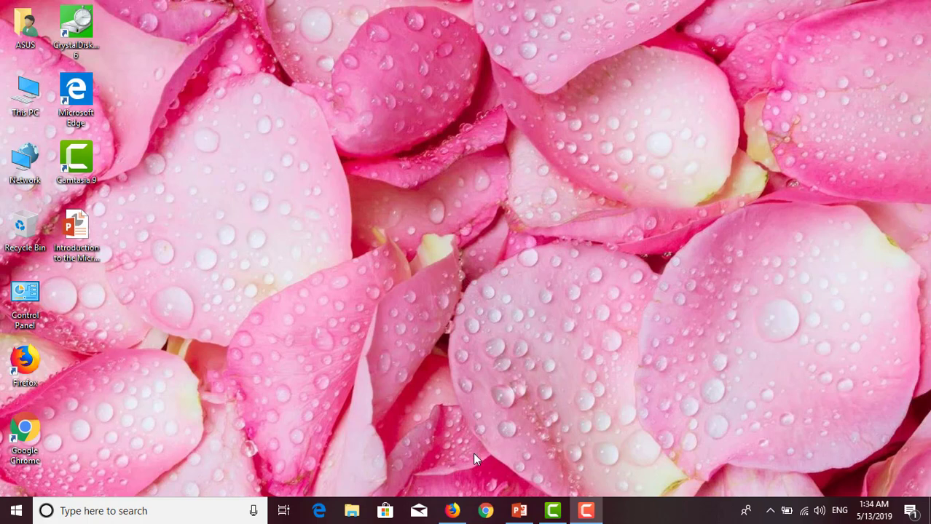
Switch to the Azure portal in Firefox, search for "avail" from the home page, and open the Availability sets service
left_click(452, 511)
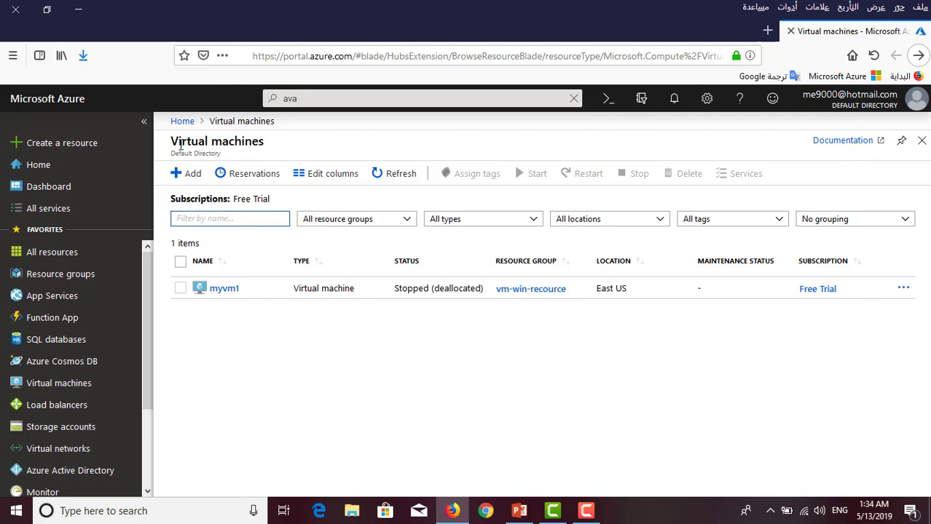
left_click(182, 122)
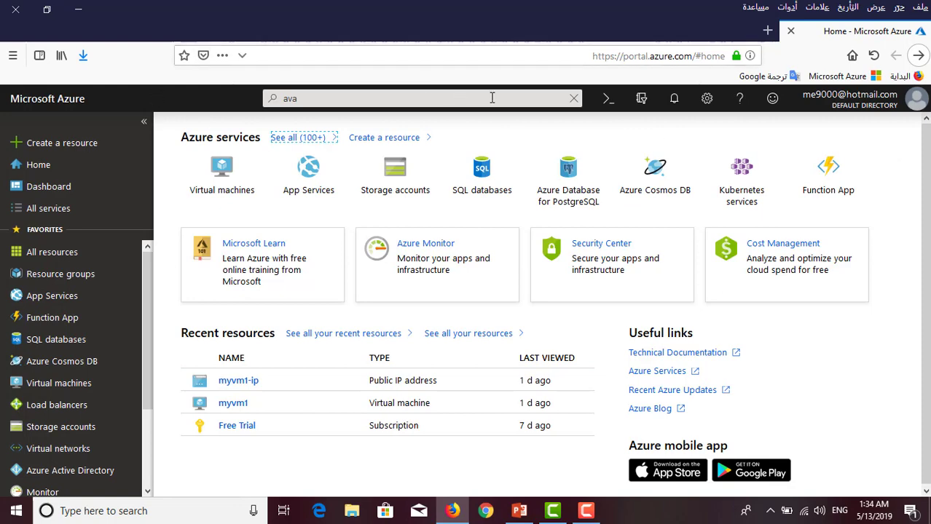
left_click(466, 99)
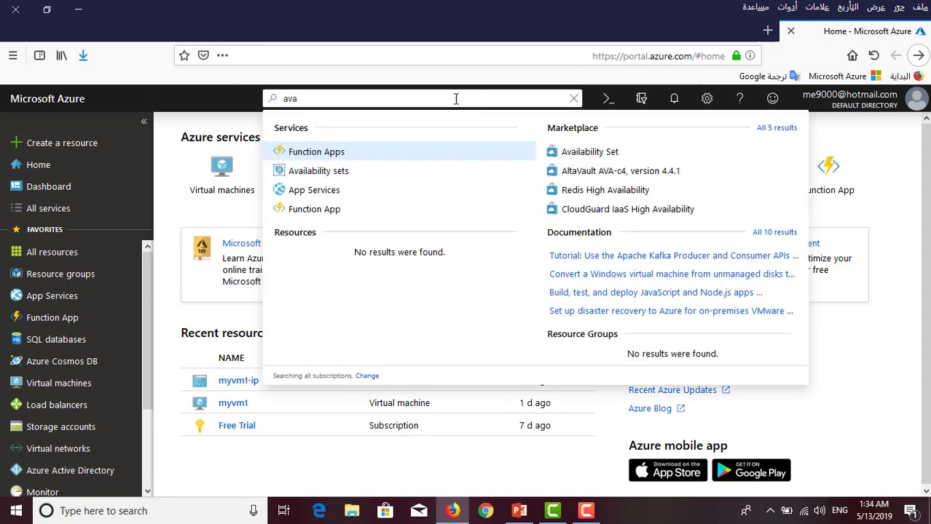
left_click(254, 100)
left_click(266, 102)
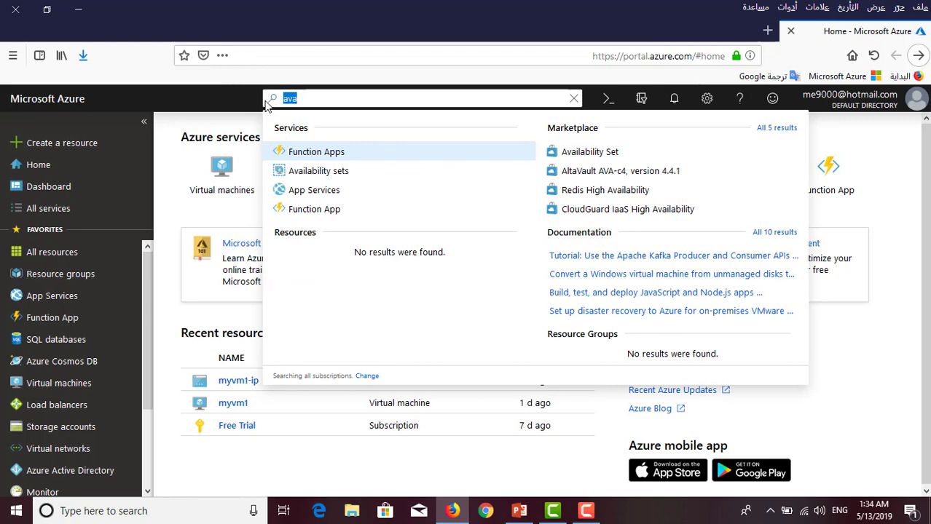
type("avail")
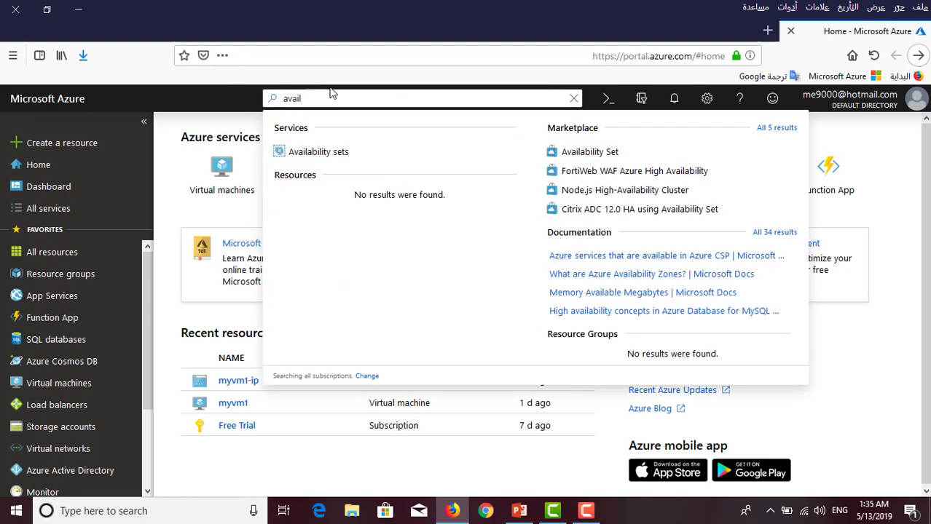
left_click(323, 158)
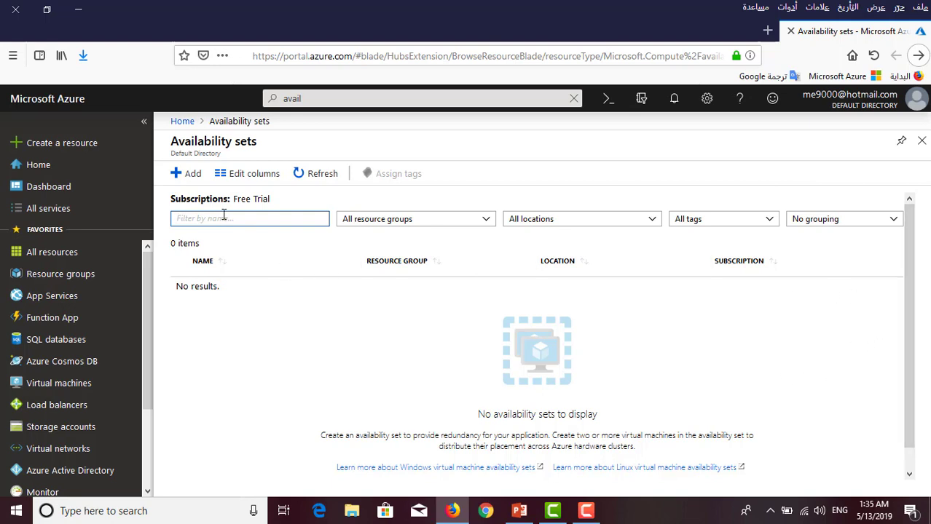
Start creating a new availability set and name it myAVset
scroll(475, 337, "down", 1)
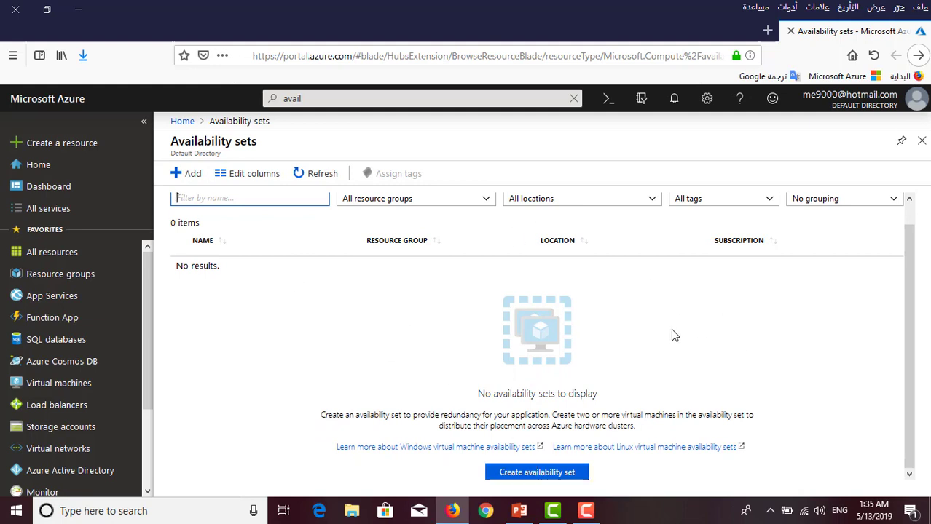
left_click(523, 474)
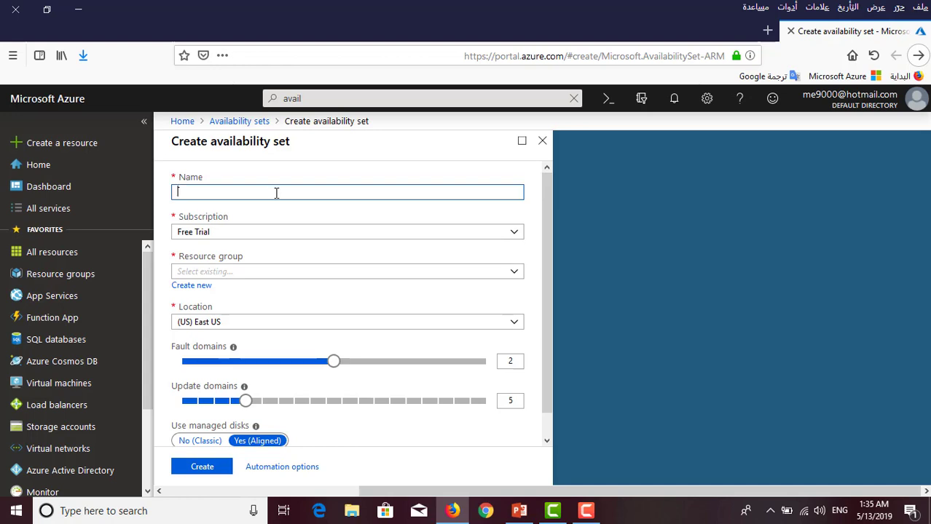
type("myAVset")
left_click(473, 251)
Create a new resource group named Availabilty-RG for the availability set
left_click(513, 273)
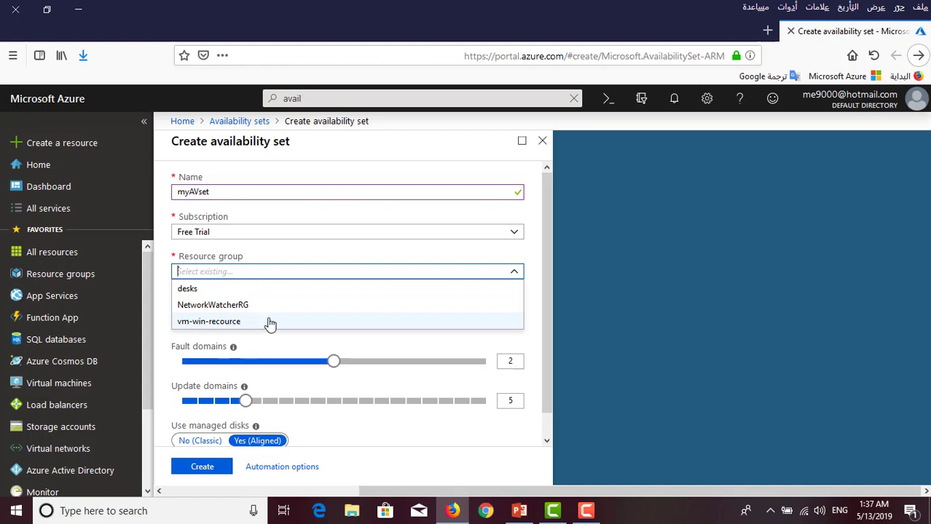
left_click(493, 267)
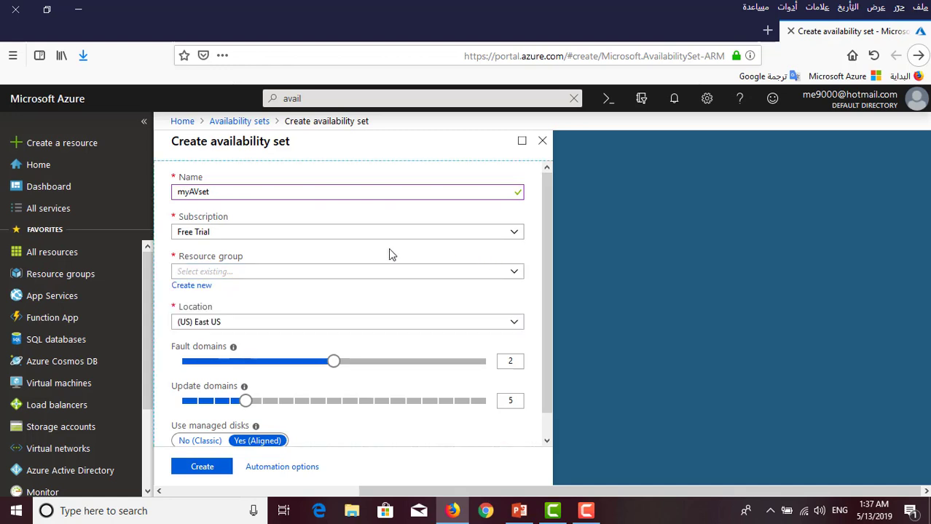
left_click(192, 286)
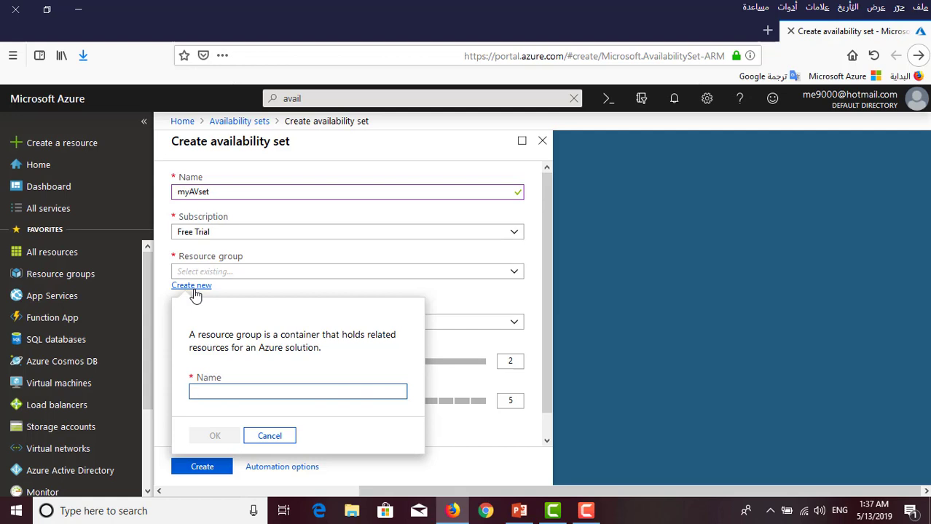
type("av")
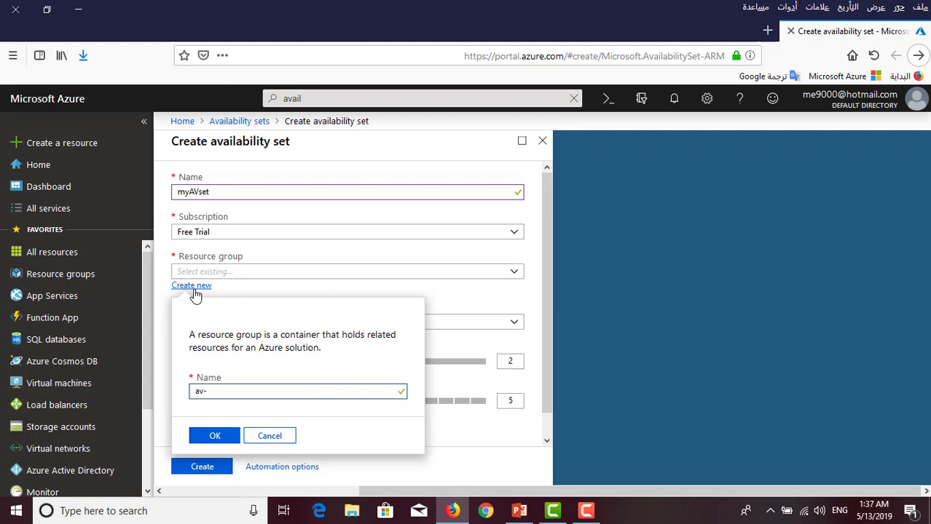
type("-rg")
type("ailabi")
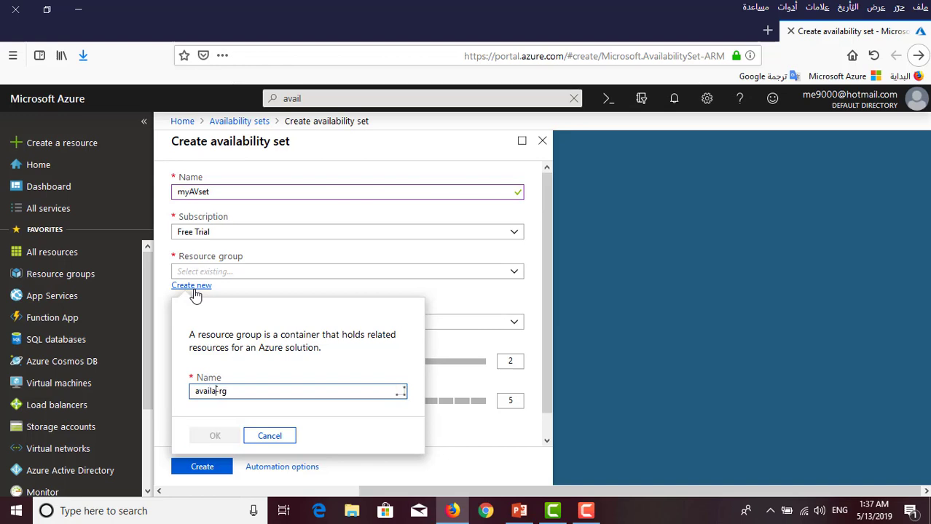
type("lty")
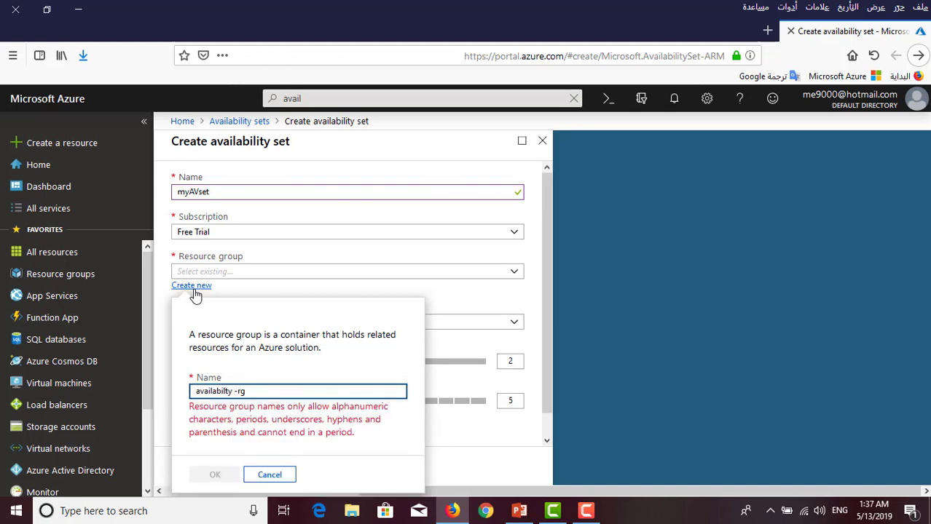
key("BackSpace")
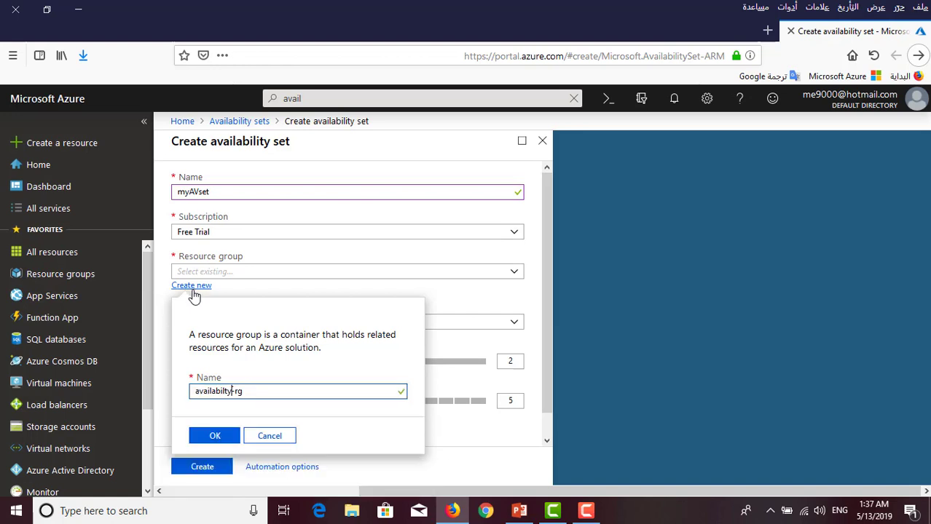
left_click(209, 440)
left_click_drag(192, 392, 200, 397)
type("A")
key("BackSpace")
type("RG")
left_click(217, 437)
Choose (US) East US as the availability set's location
scroll(400, 314, "down", 1)
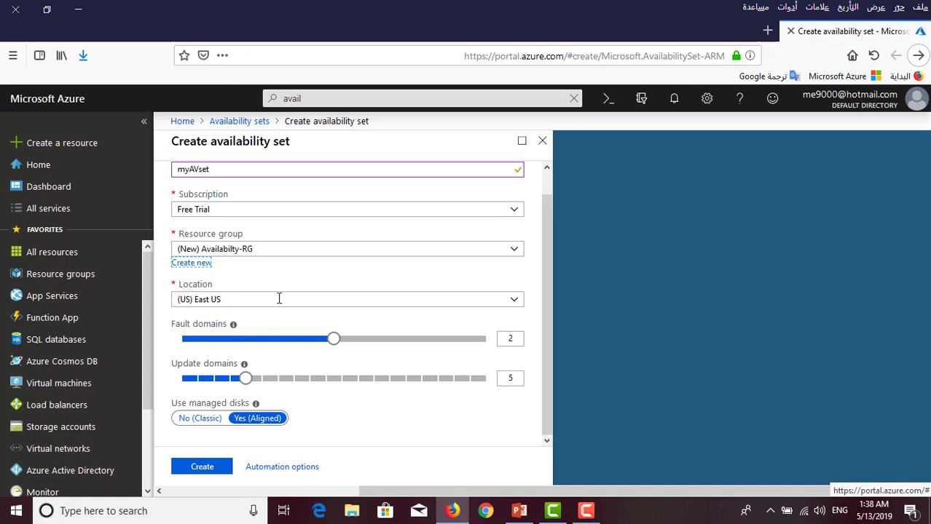
left_click(514, 300)
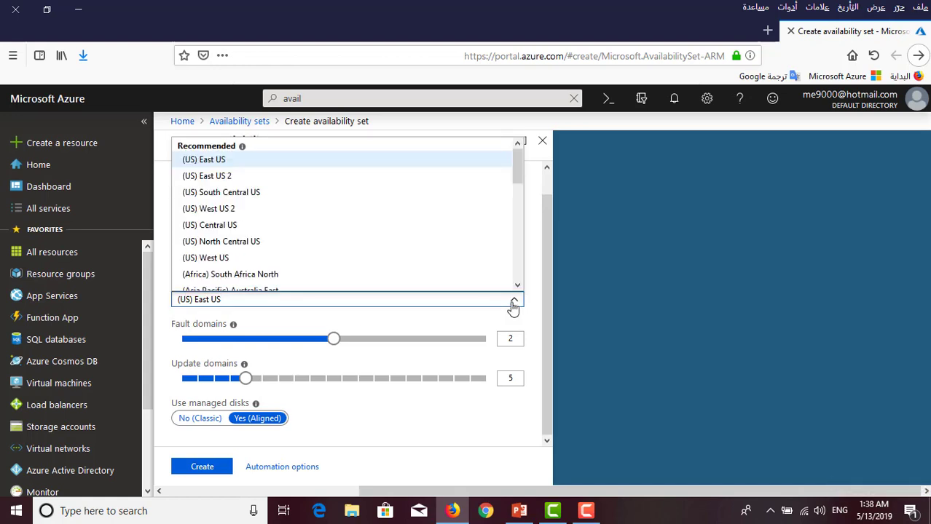
left_click(206, 160)
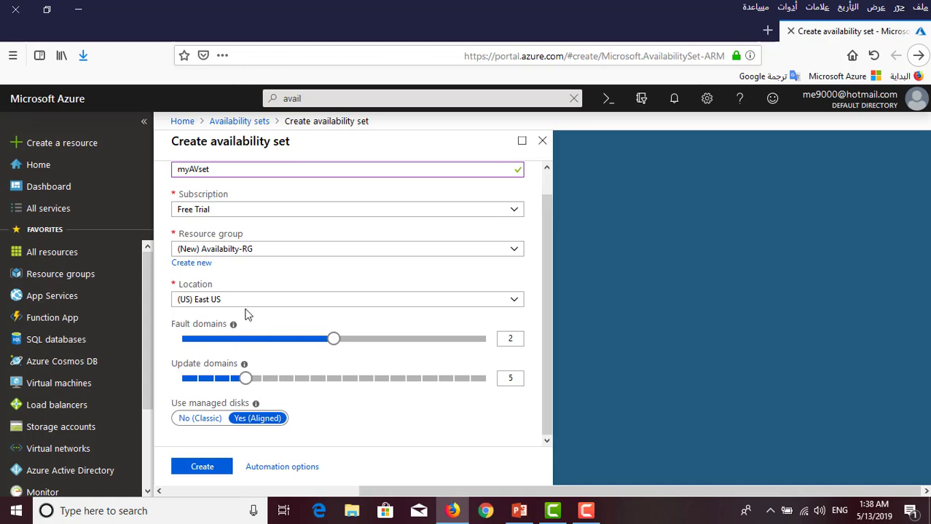
Raise the availability set's fault domains to 3 and its update domains to 20
mouse_move(234, 326)
left_click(244, 331)
left_click_drag(334, 340, 481, 348)
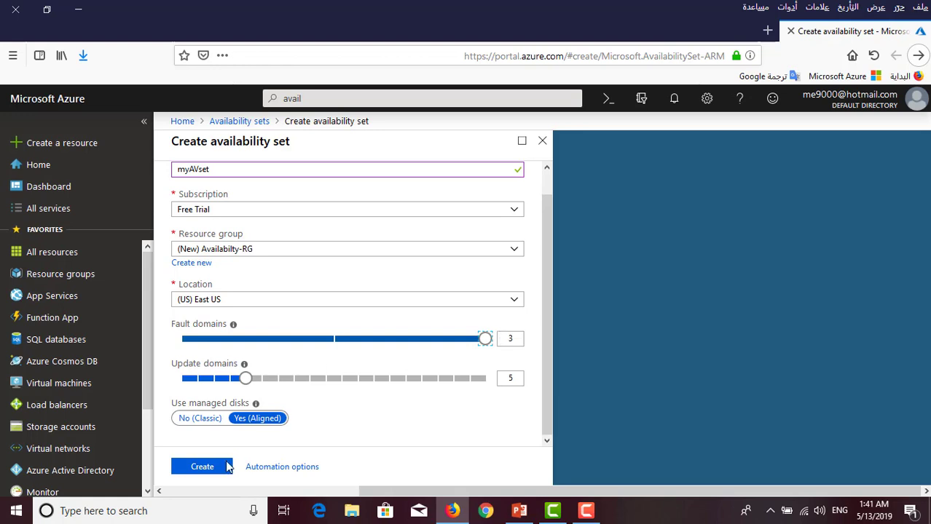
mouse_move(247, 385)
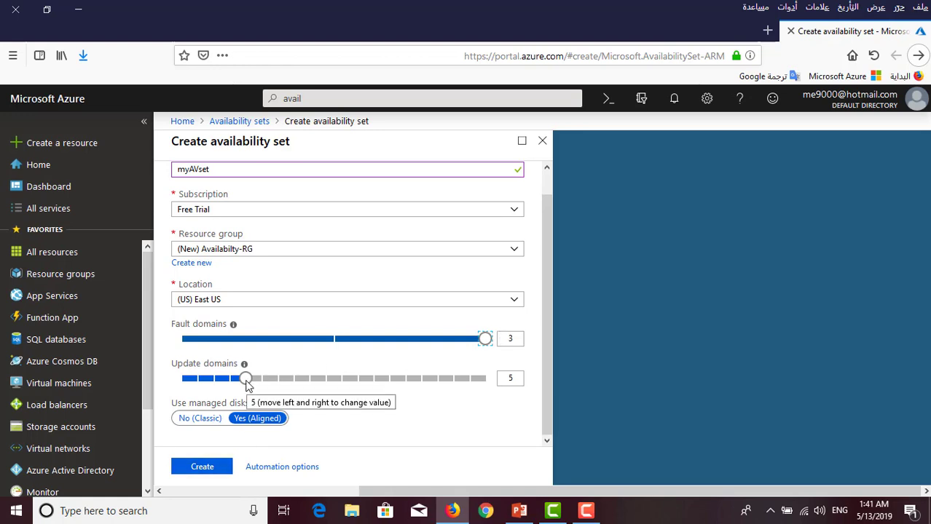
left_click_drag(246, 382, 485, 387)
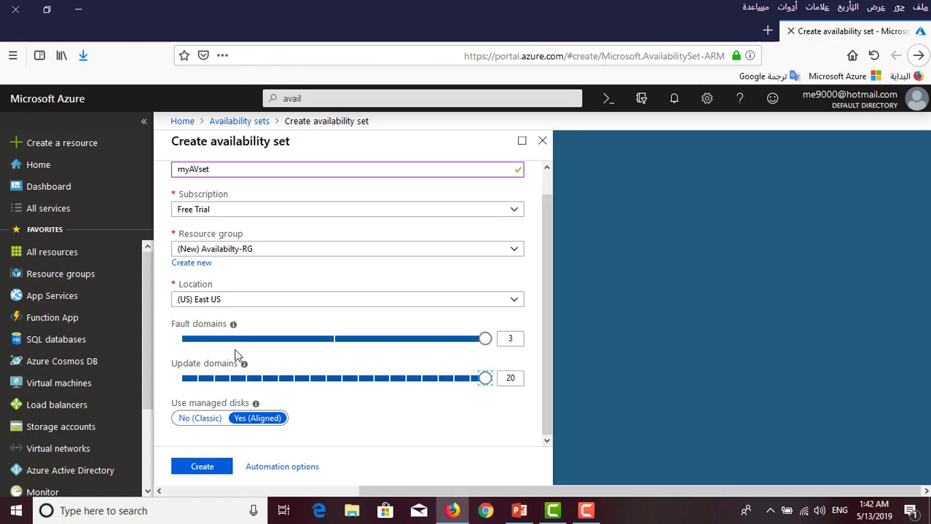
Set the availability set's update domains to 5 and its fault domains to 2
mouse_move(234, 325)
left_click_drag(488, 380, 250, 388)
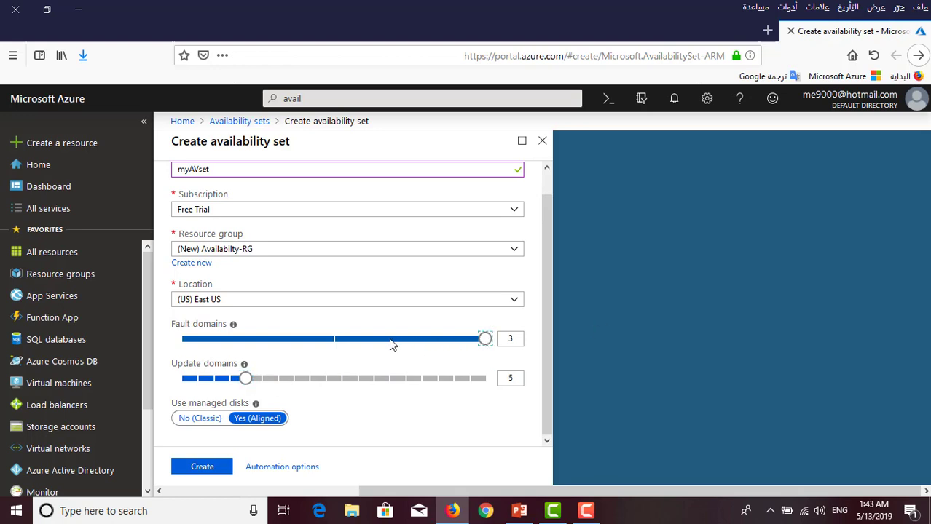
left_click(366, 343)
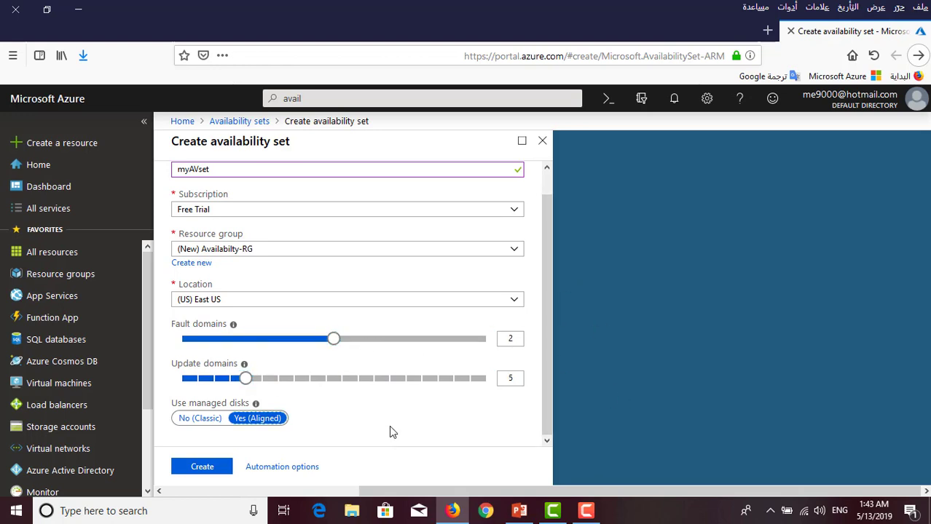
Create the availability set with managed disks set to Yes (Aligned), and reload the Availability sets page
left_click(257, 418)
left_click(213, 469)
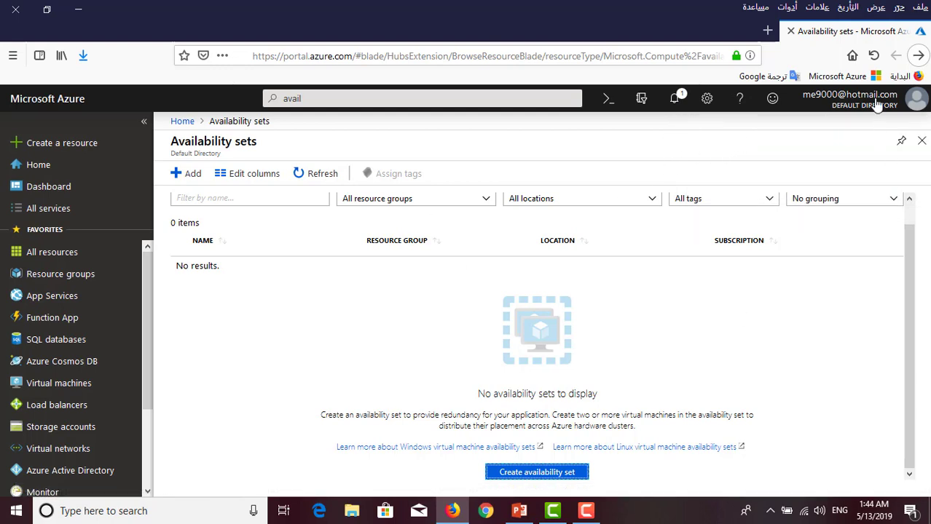
left_click(874, 56)
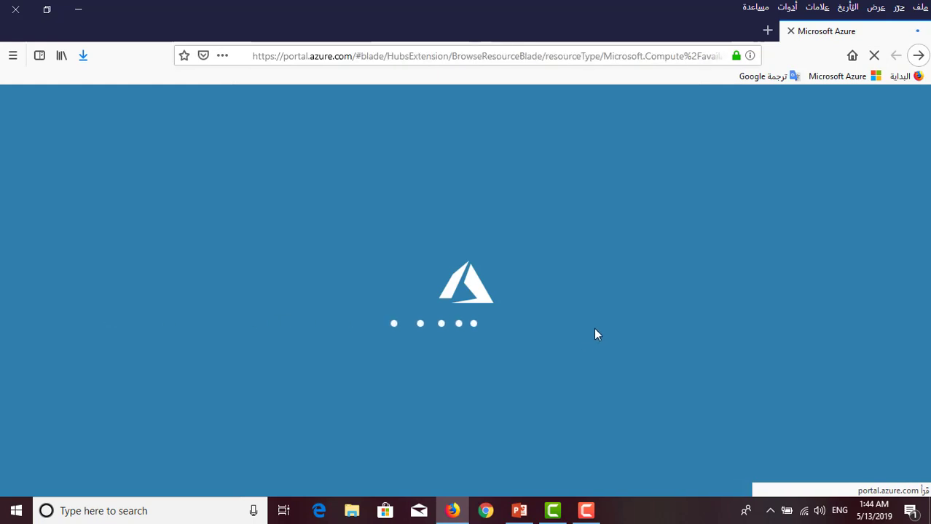